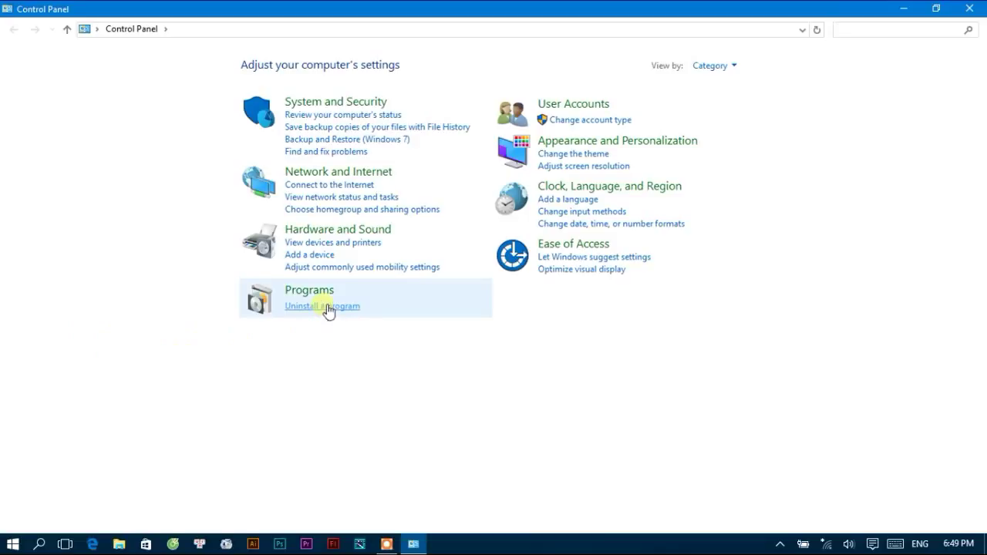
Step: Review the installed programs for unneeded ones to uninstall, select the KB4023057 entry and return to the Control Panel home
click(314, 316)
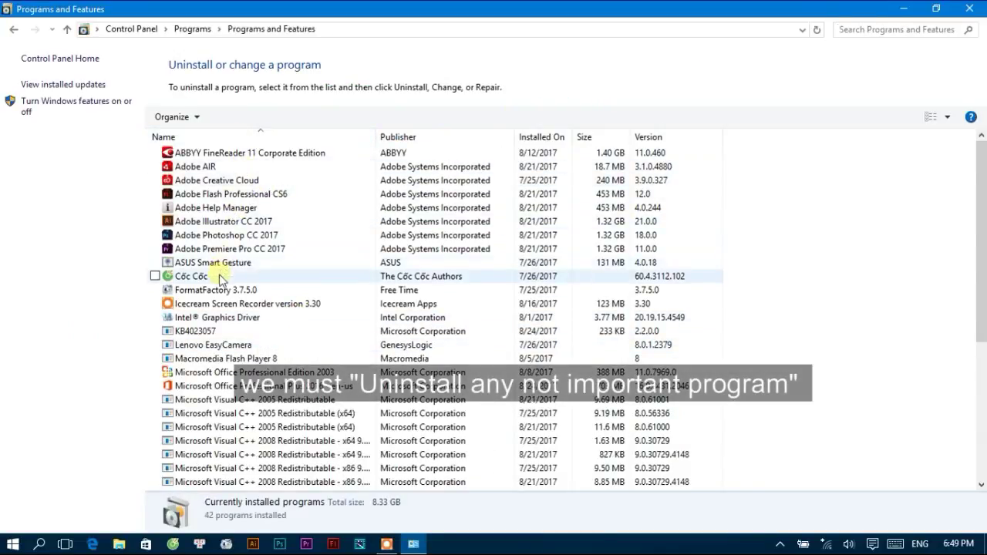
scroll(215, 307, down, 5)
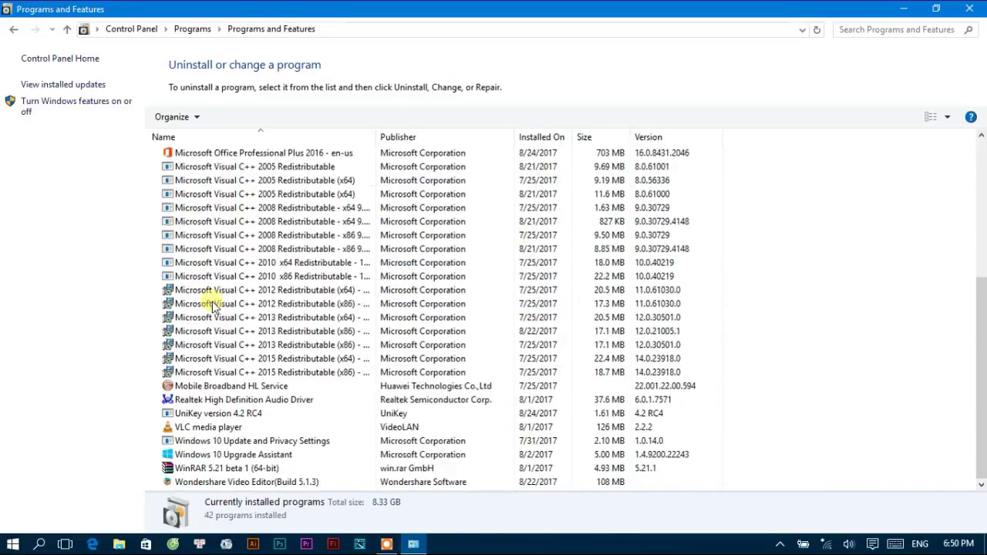
scroll(198, 326, up, 4)
click(275, 264)
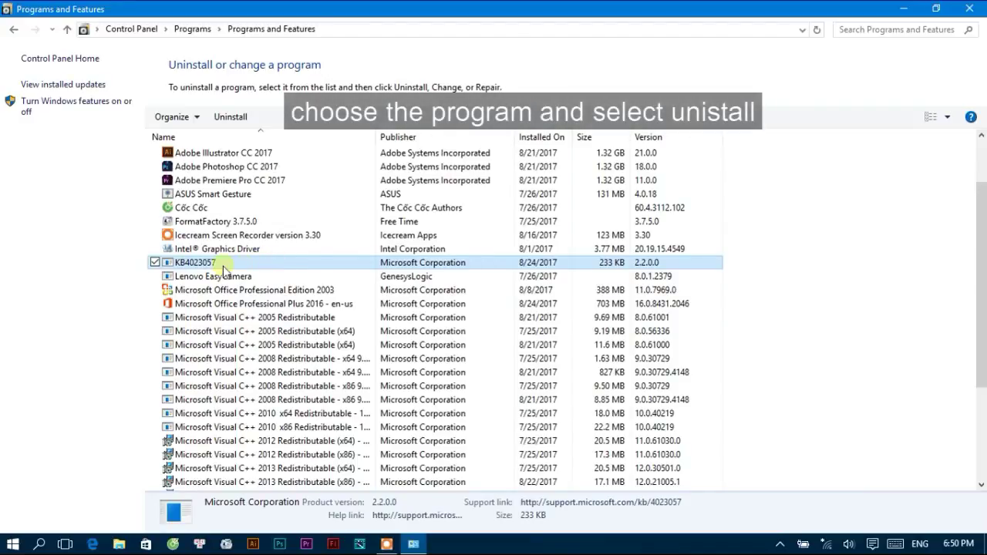
click(13, 31)
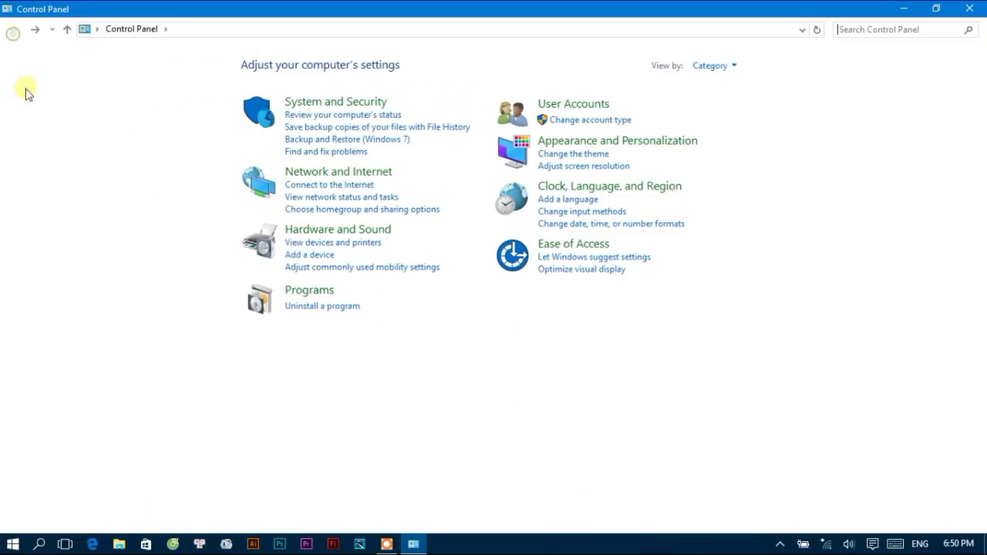
Step: Show the Control Panel items as large icons and open the System page
click(730, 68)
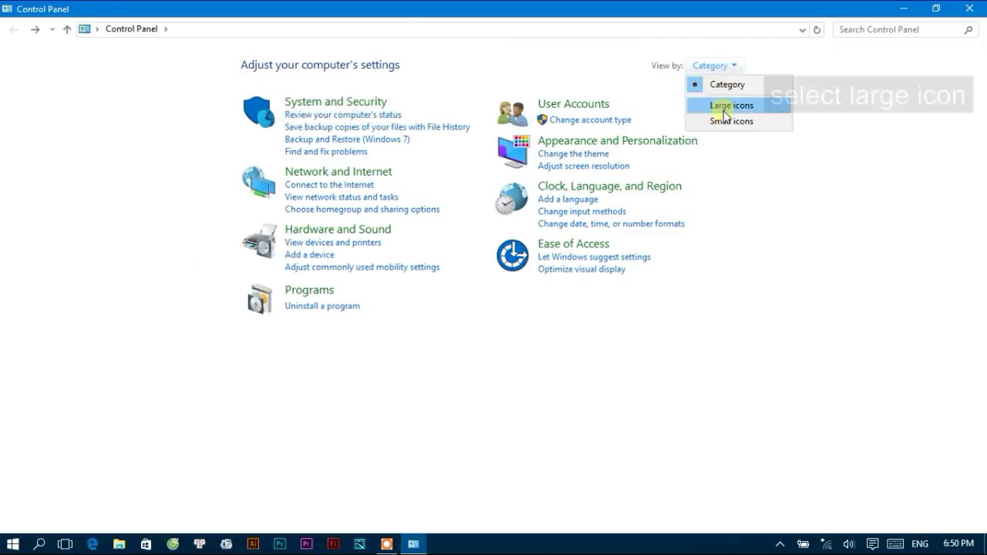
click(725, 106)
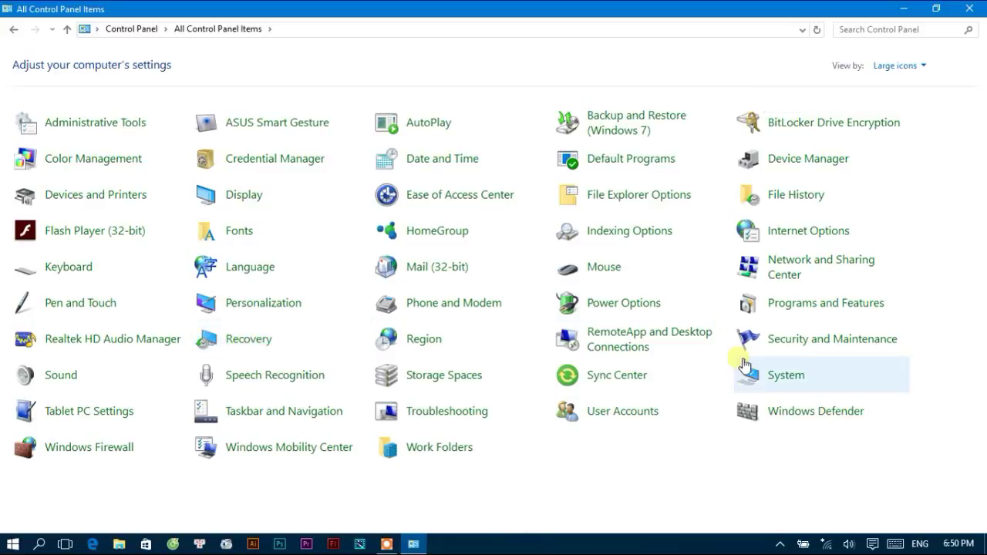
click(801, 381)
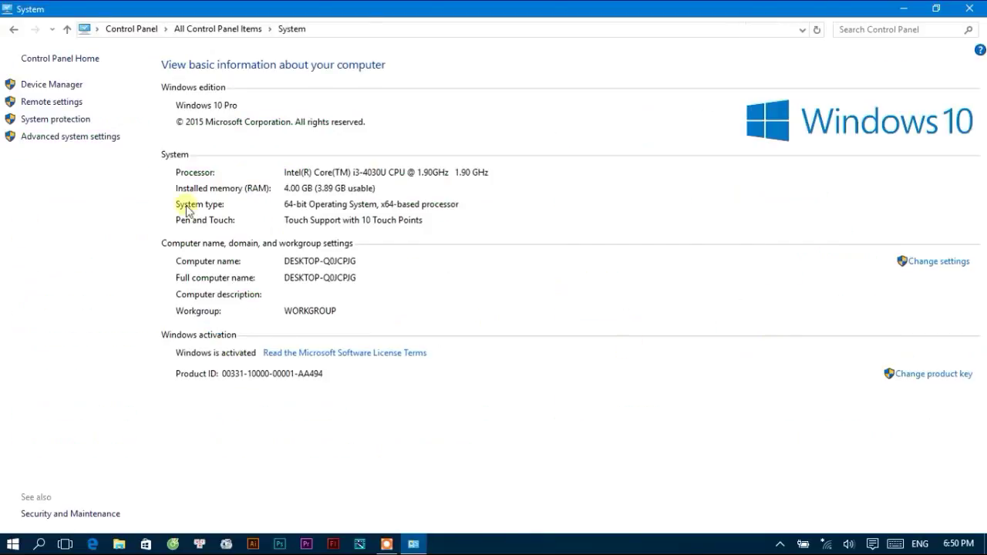
Step: Confirm the custom visual effects with only icon thumbnails and smooth font edges enabled in the advanced system settings, and close the System page
click(62, 142)
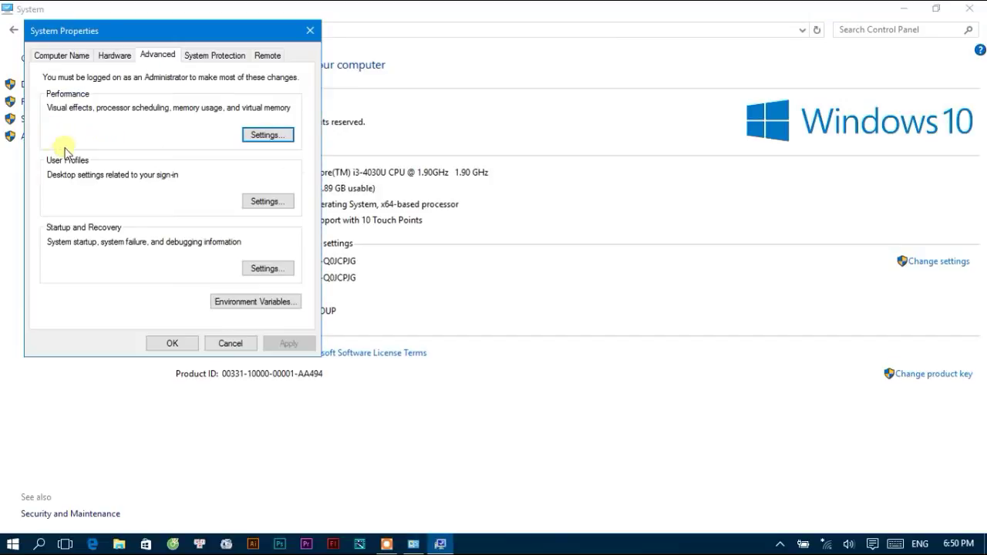
click(266, 135)
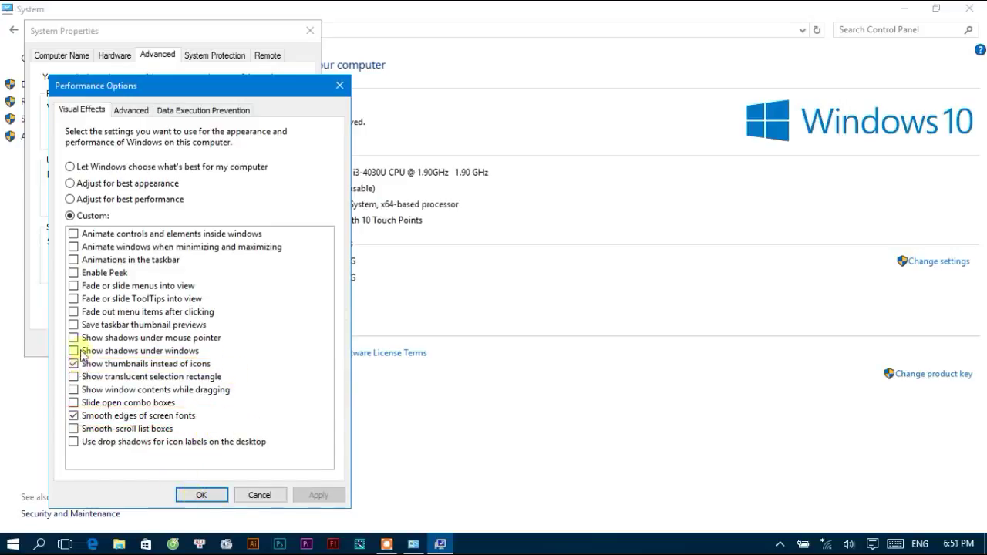
click(212, 496)
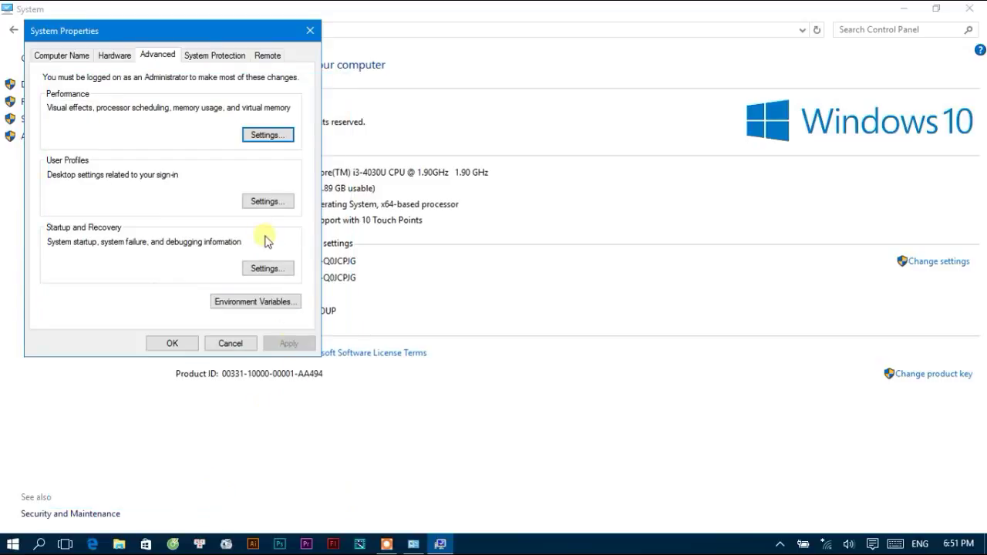
click(193, 342)
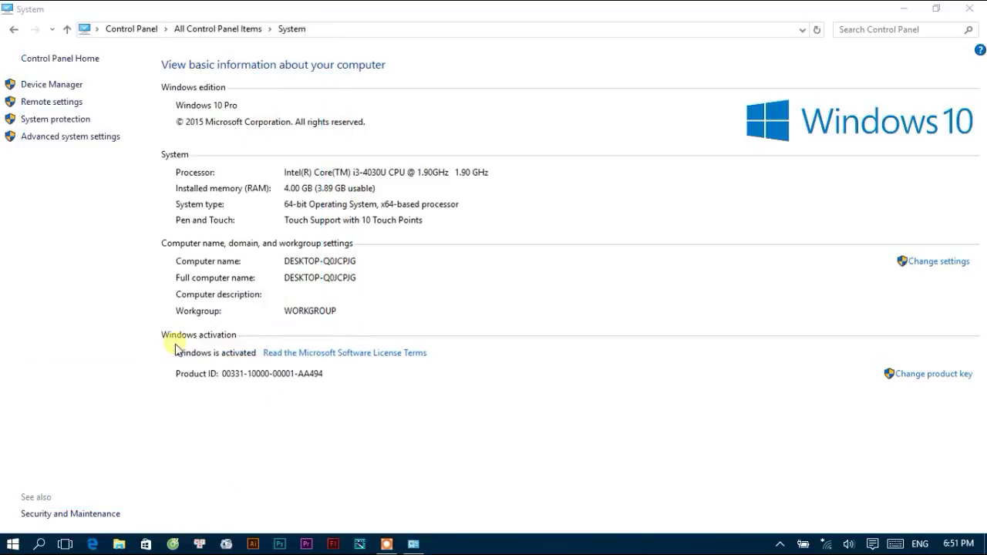
click(981, 10)
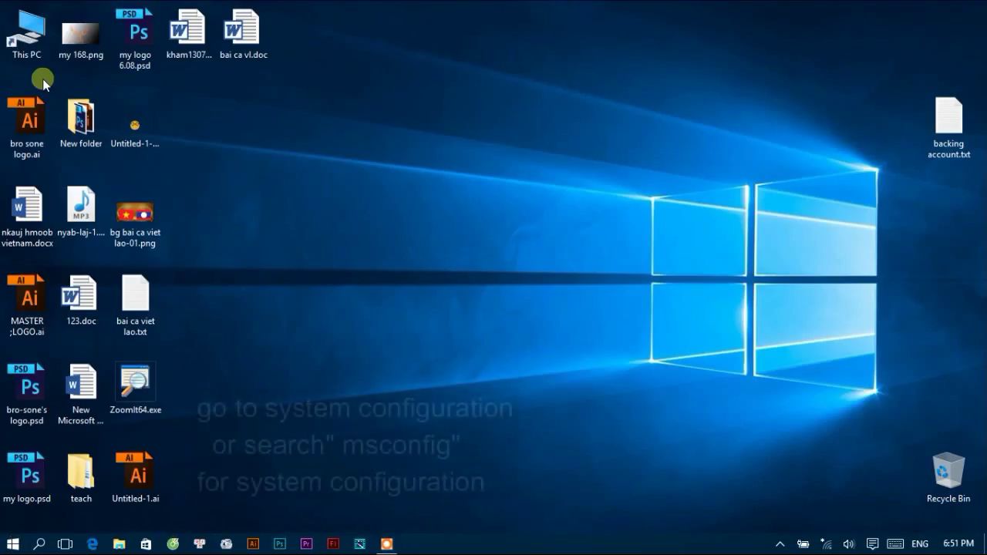
Step: Search Windows for msconfig and open System Configuration
key(super+s)
text(msc)
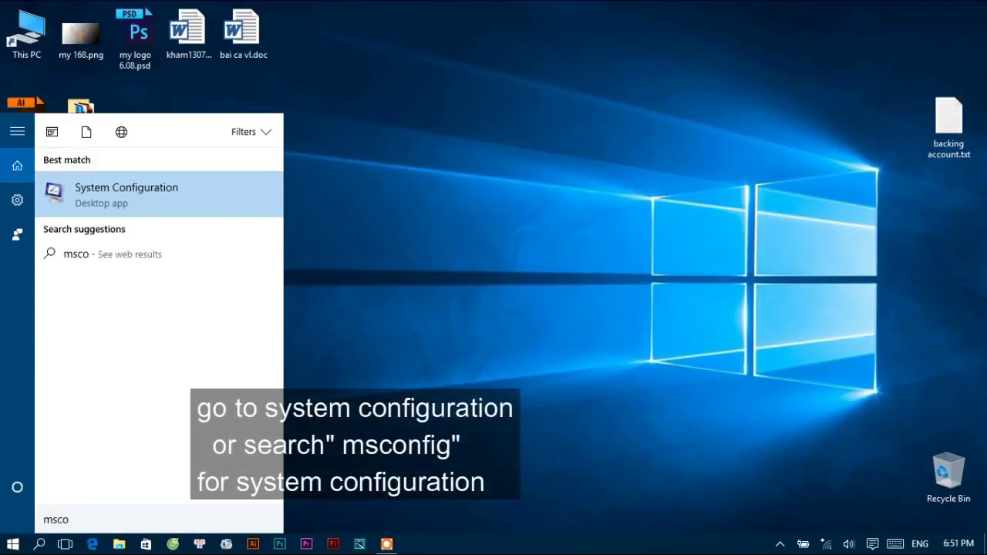
text(onfi)
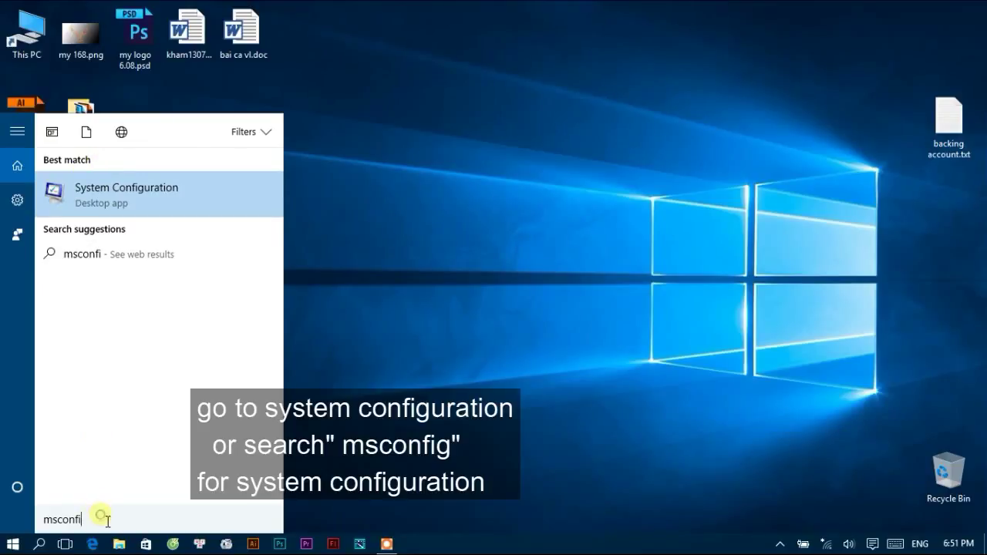
text(g)
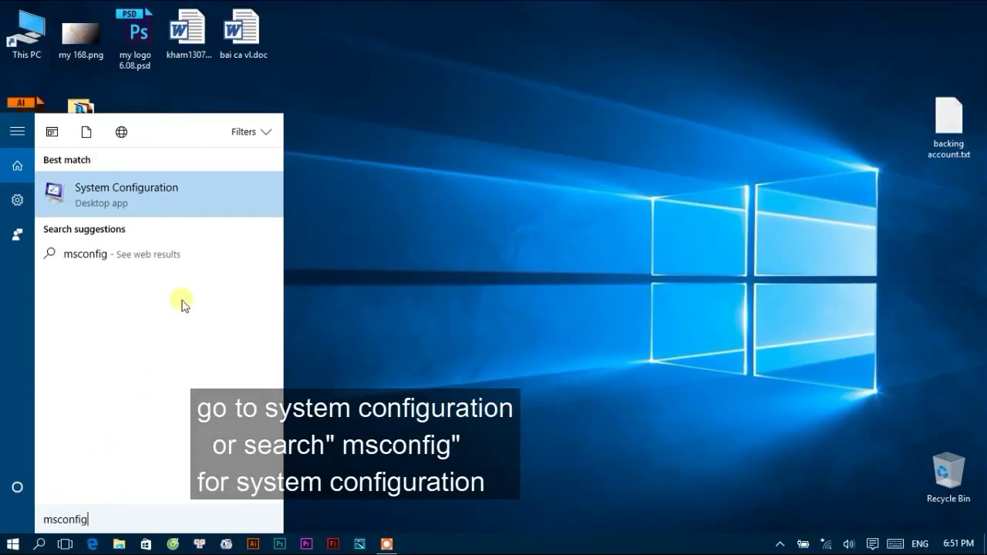
click(150, 198)
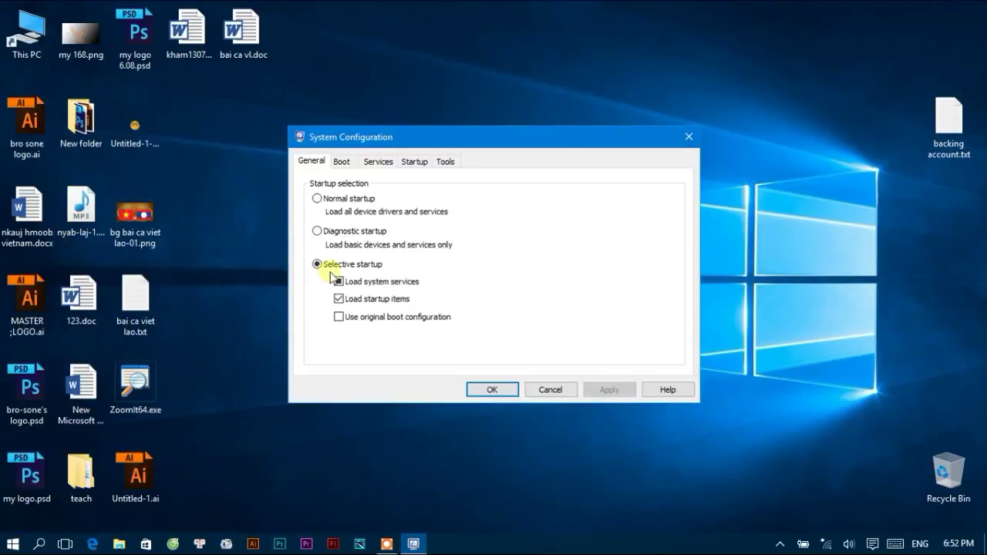
Step: Set the number of processors used at boot to 4 in the advanced boot options and clear the boot timeout value
click(345, 166)
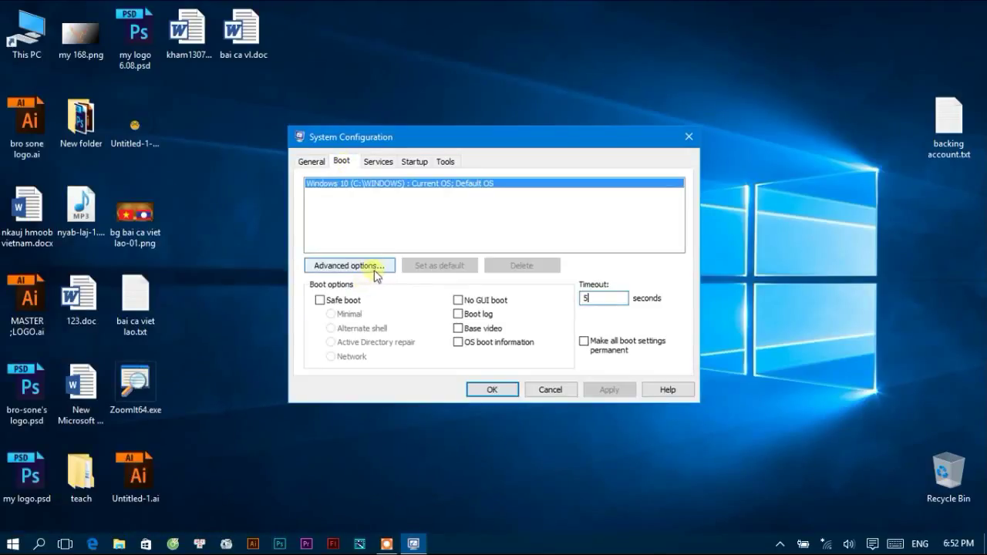
click(375, 268)
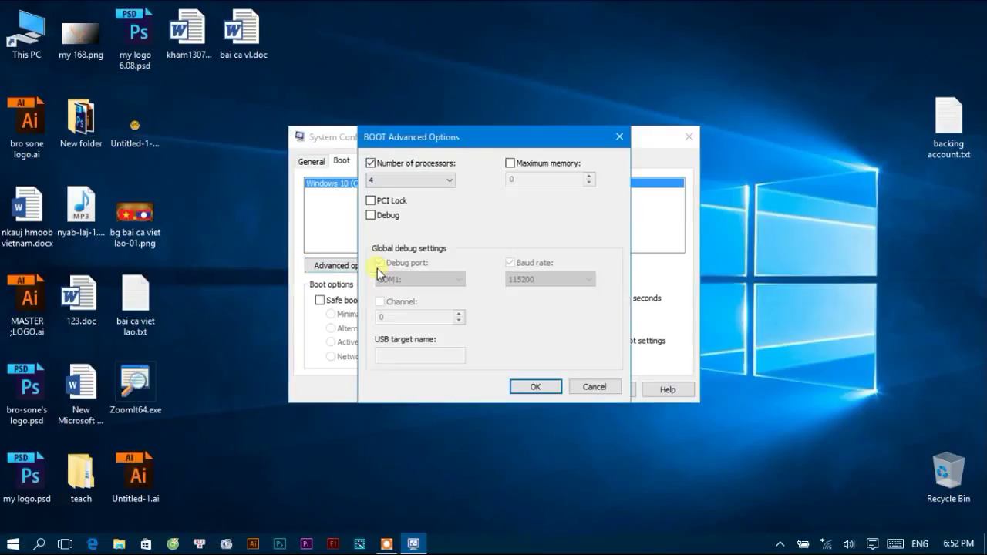
click(371, 164)
click(449, 181)
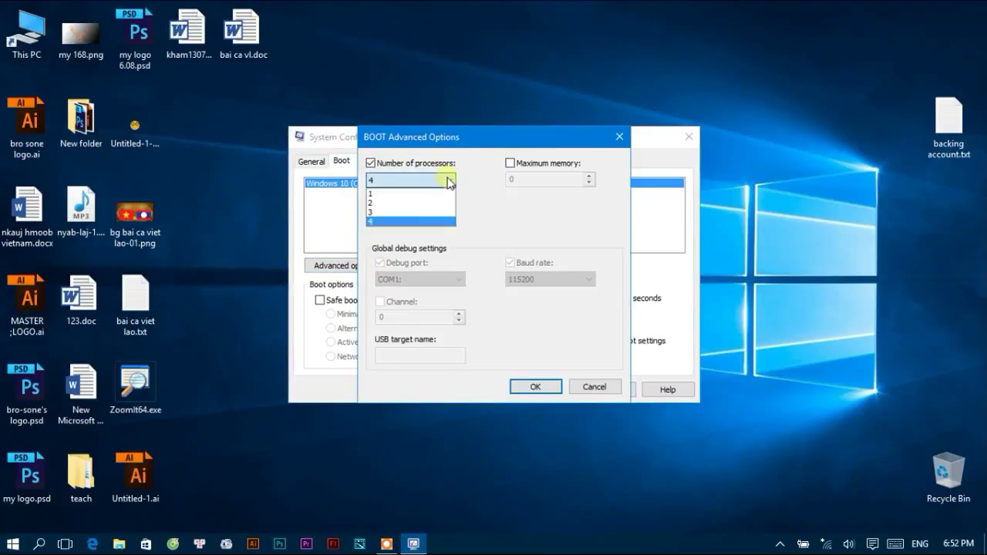
click(409, 222)
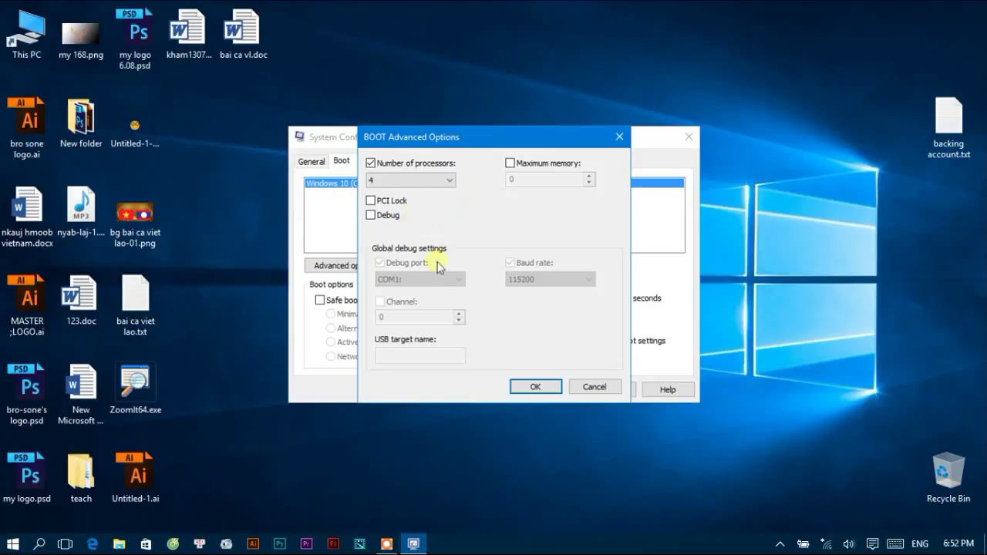
click(544, 392)
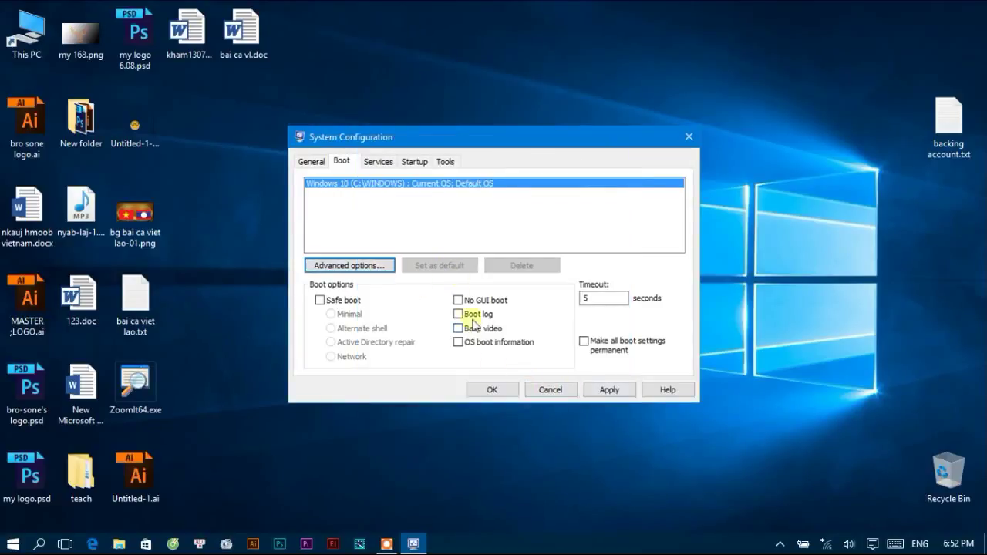
click(606, 301)
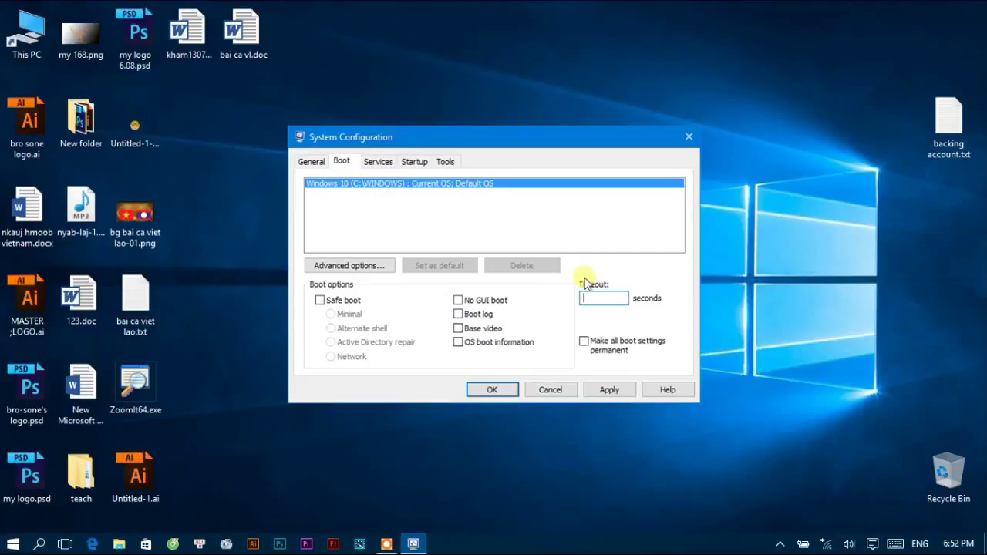
Step: Hide all Microsoft services in the services list and disable the Adobe SwitchBoard service
click(378, 161)
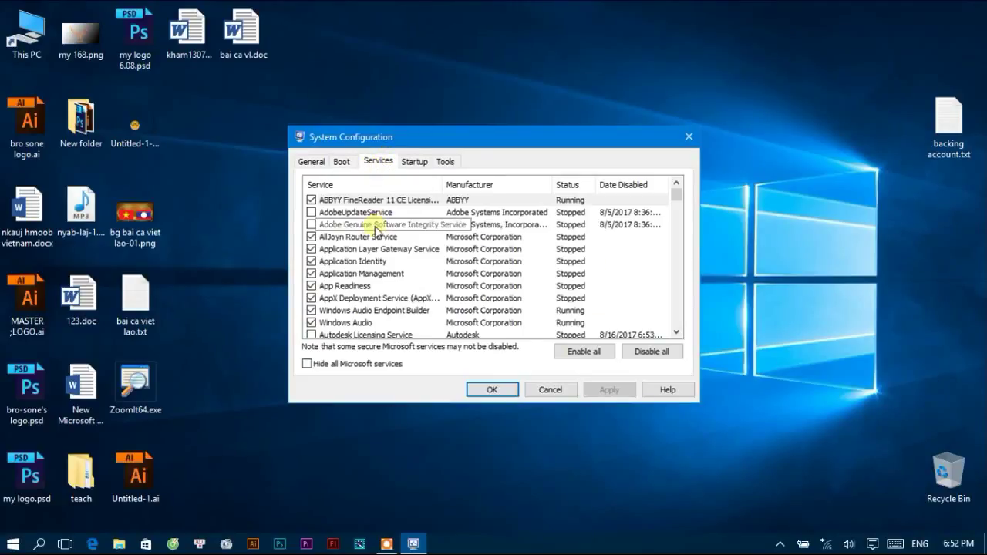
click(307, 363)
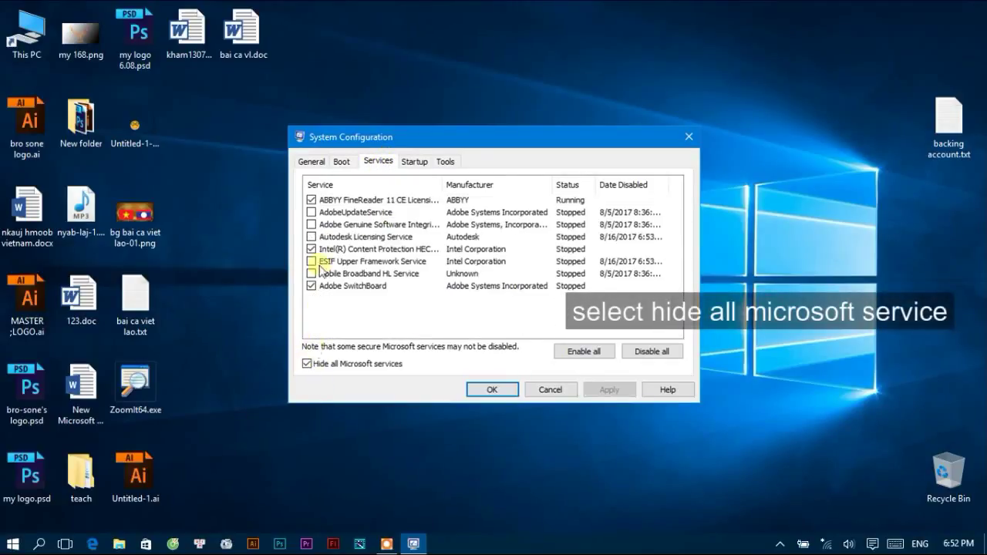
click(311, 286)
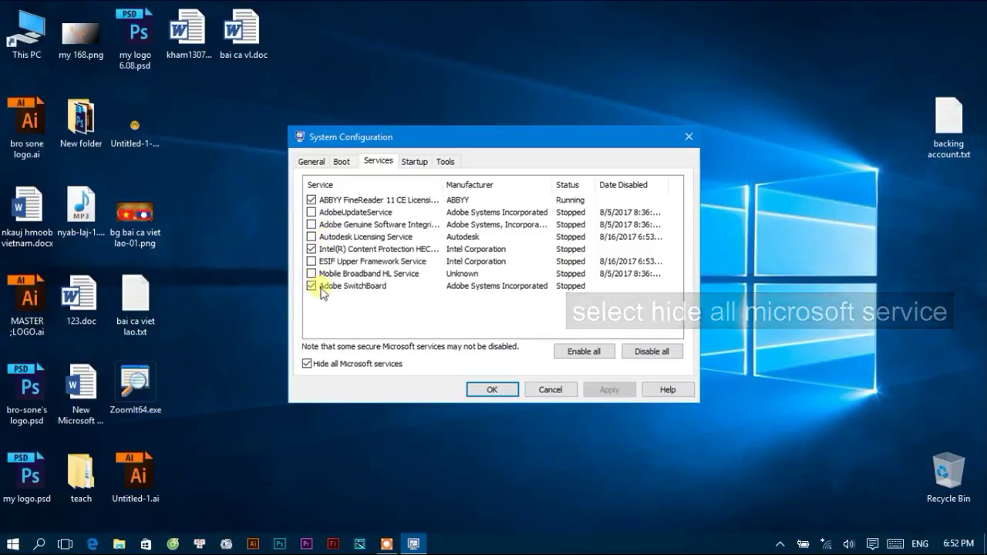
click(312, 286)
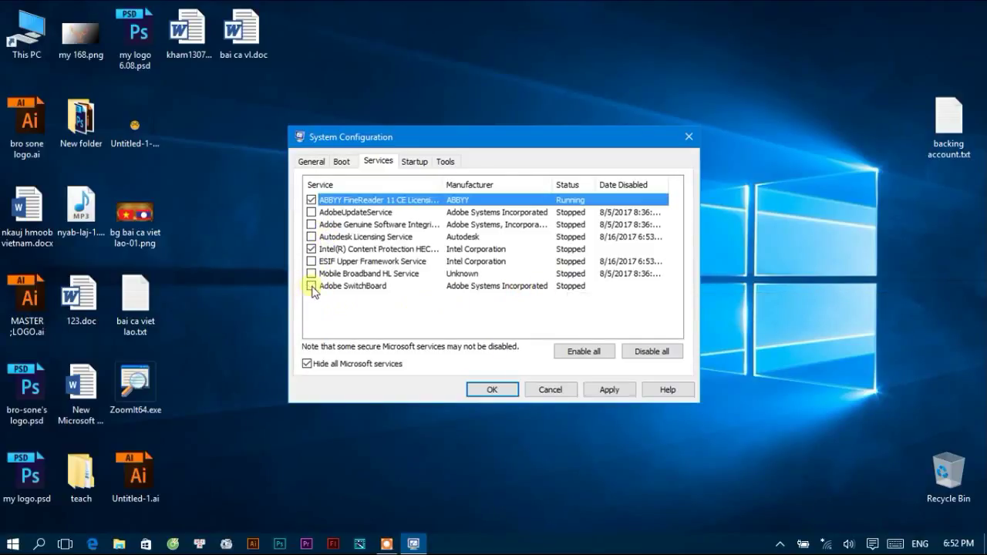
Step: Open the startup items in Task Manager and disable Adobe CS6 Service Manager
click(414, 161)
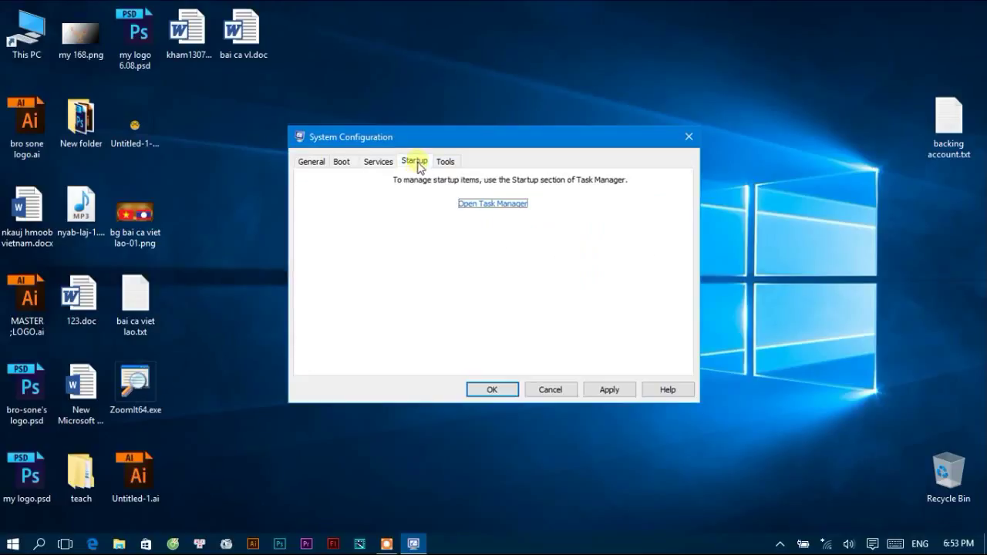
click(479, 205)
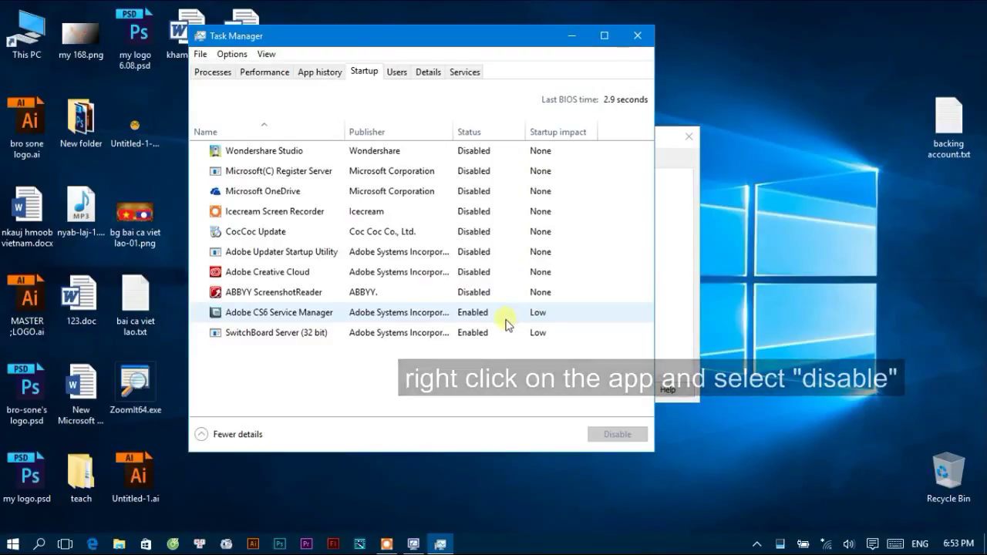
right_click(482, 323)
key(Escape)
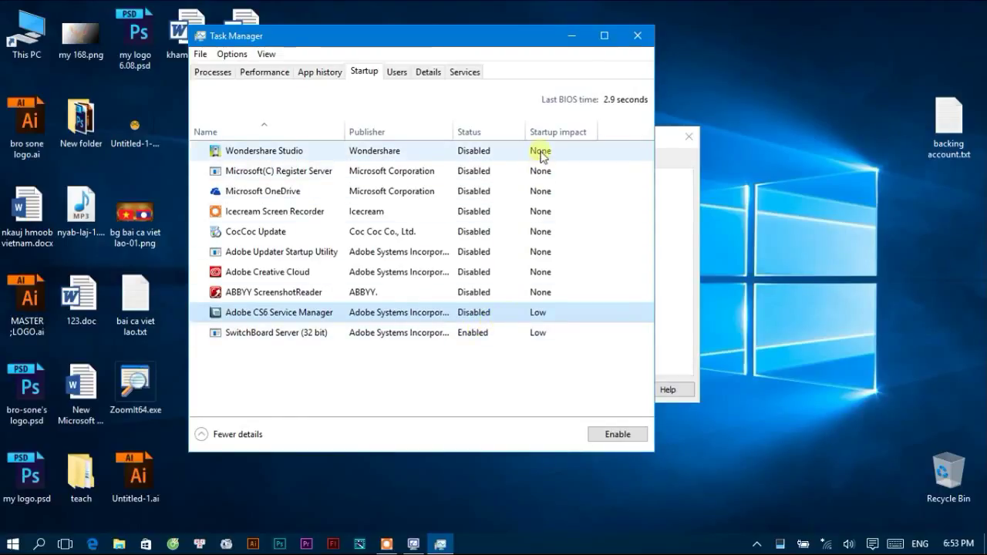
Step: Try to disable the SwitchBoard Server (32 bit) startup item and close Task Manager
right_click(516, 336)
click(530, 341)
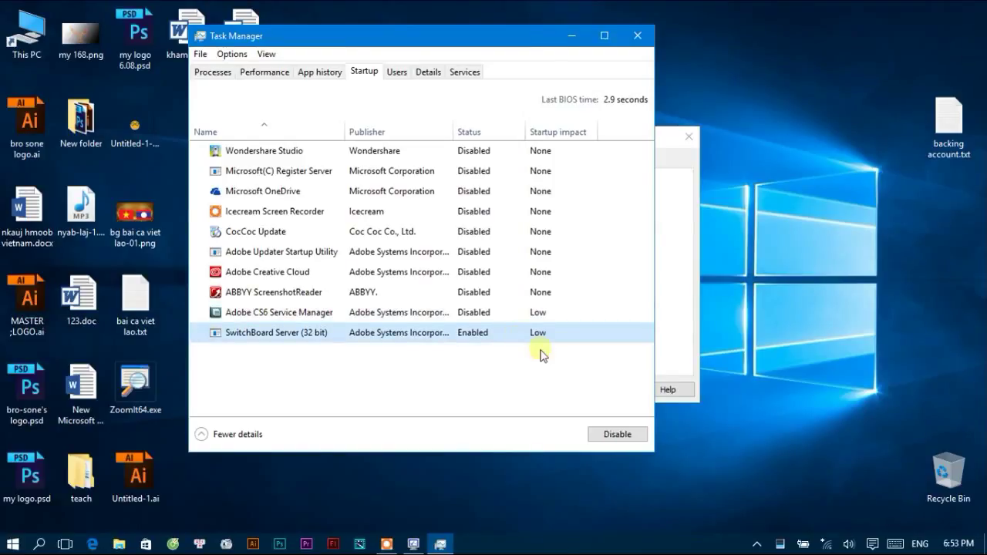
click(636, 36)
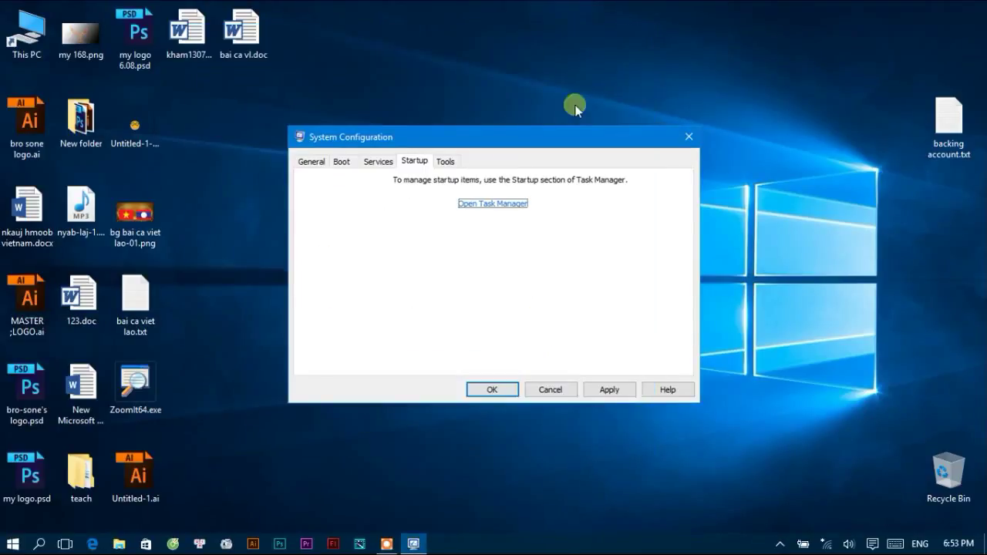
Step: Set User Account Control to Never notify through the Change UAC Settings tool, allow the change, and apply and close System Configuration
click(447, 161)
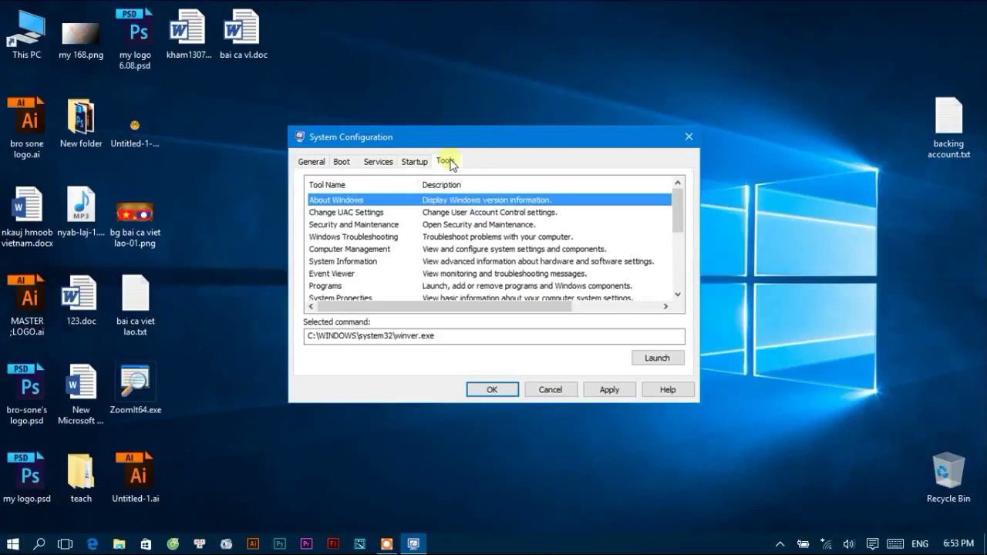
click(491, 212)
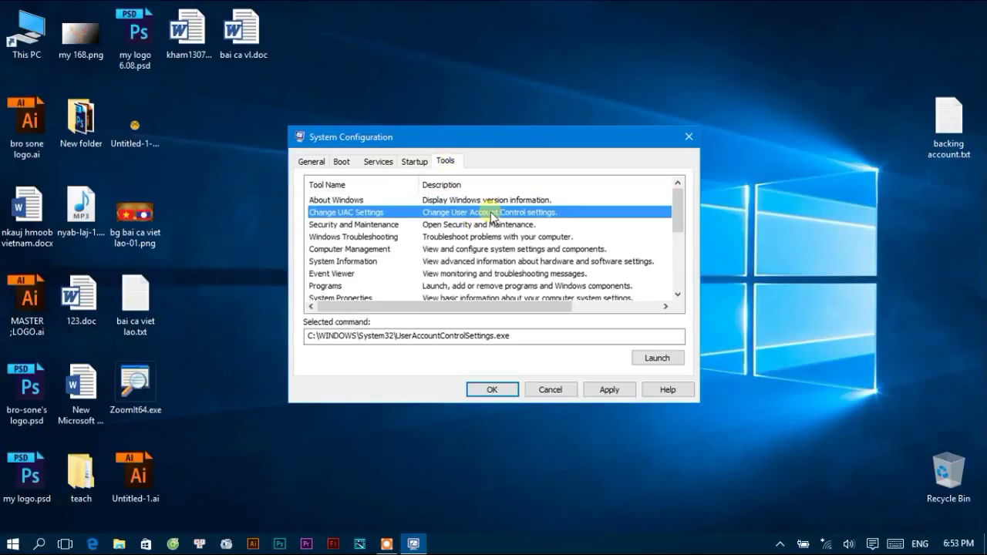
click(657, 359)
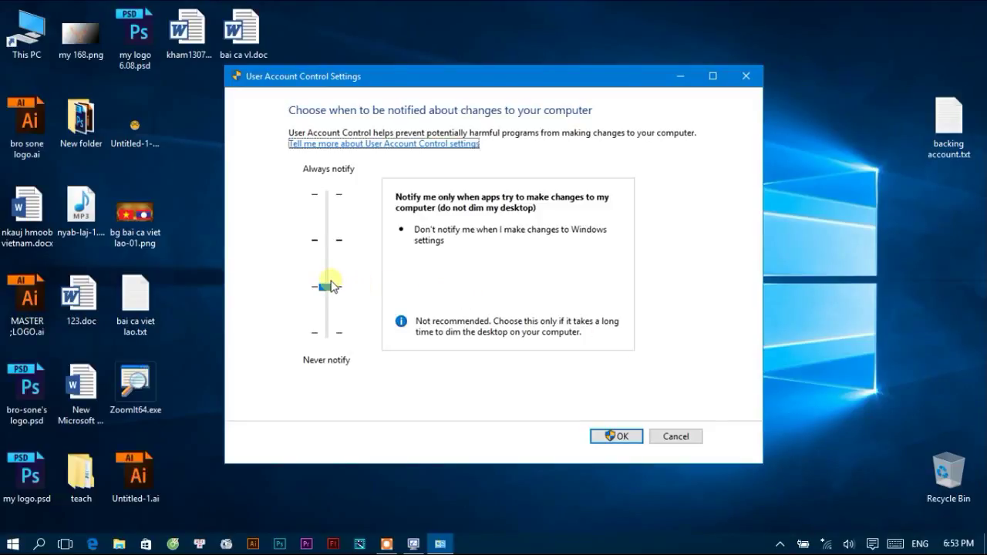
drag(326, 289, 327, 359)
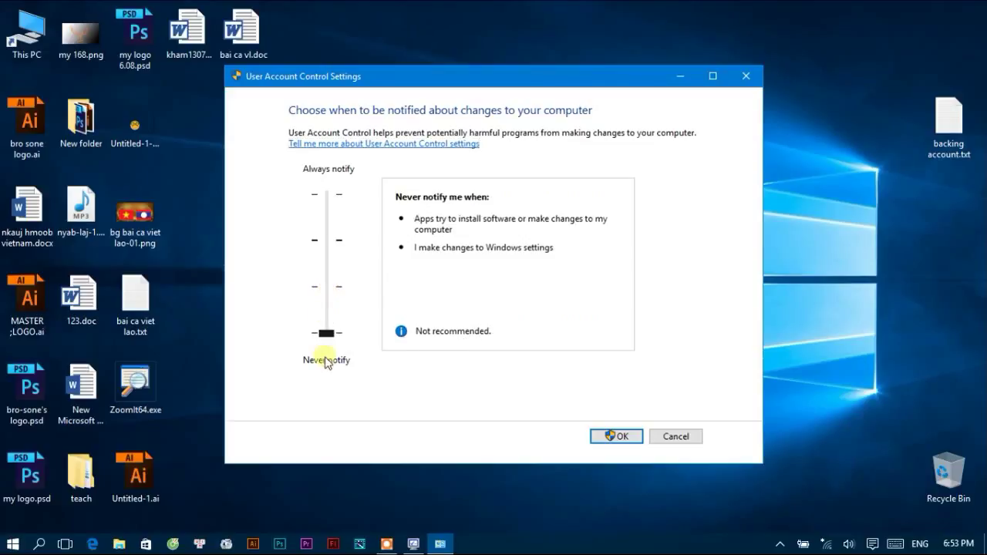
click(622, 436)
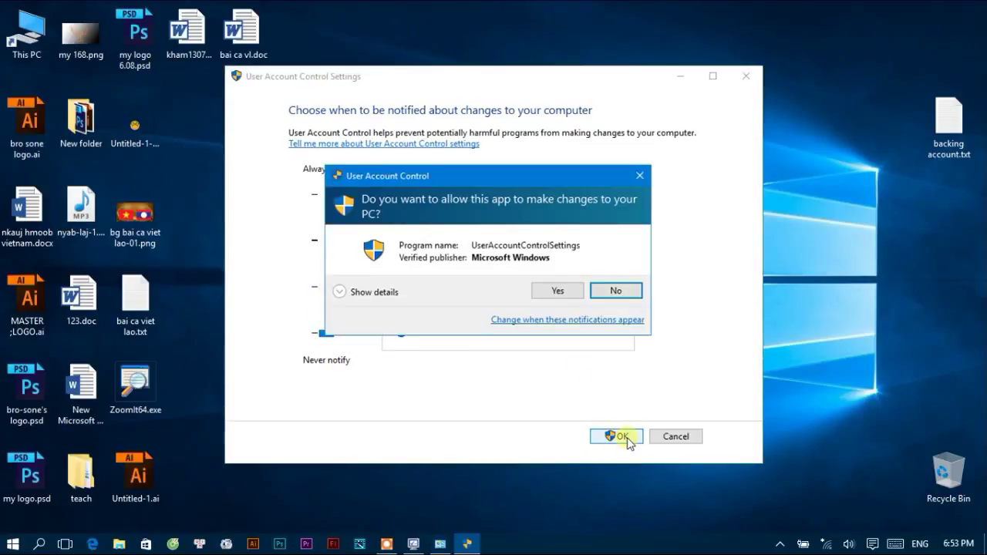
click(562, 290)
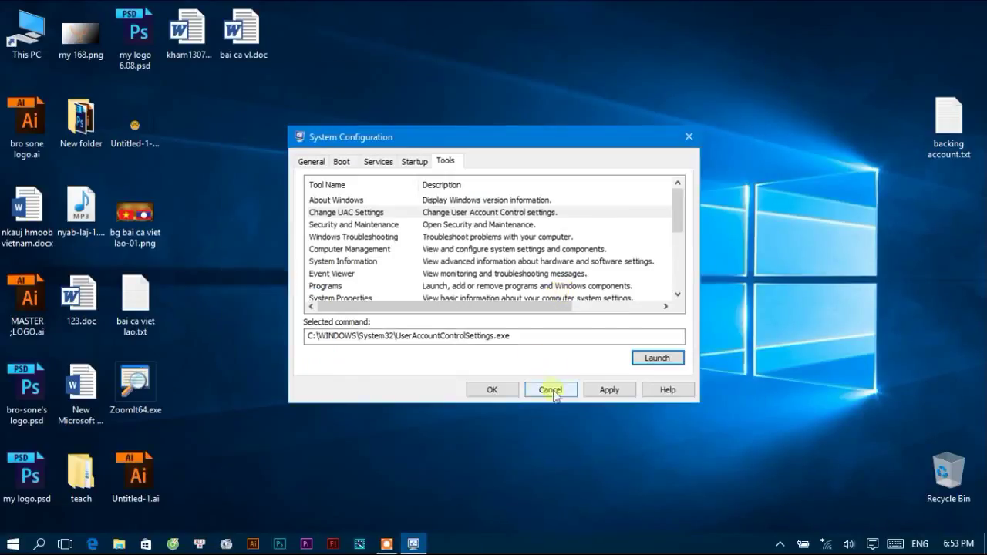
click(609, 389)
click(493, 390)
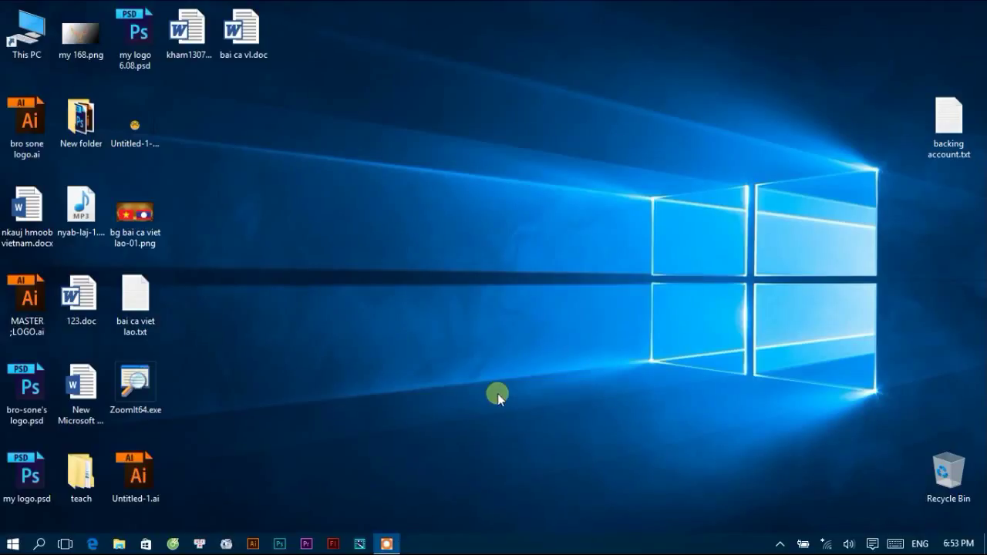
Step: Open the properties of drive C: from This PC, start Disk Cleanup for it, and minimize the This PC window
double_click(30, 31)
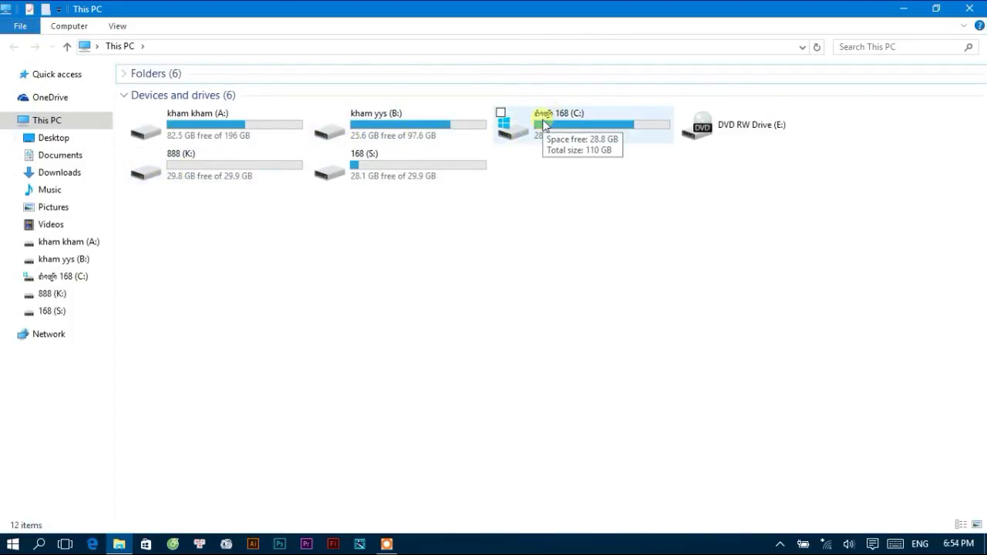
click(544, 124)
right_click(542, 121)
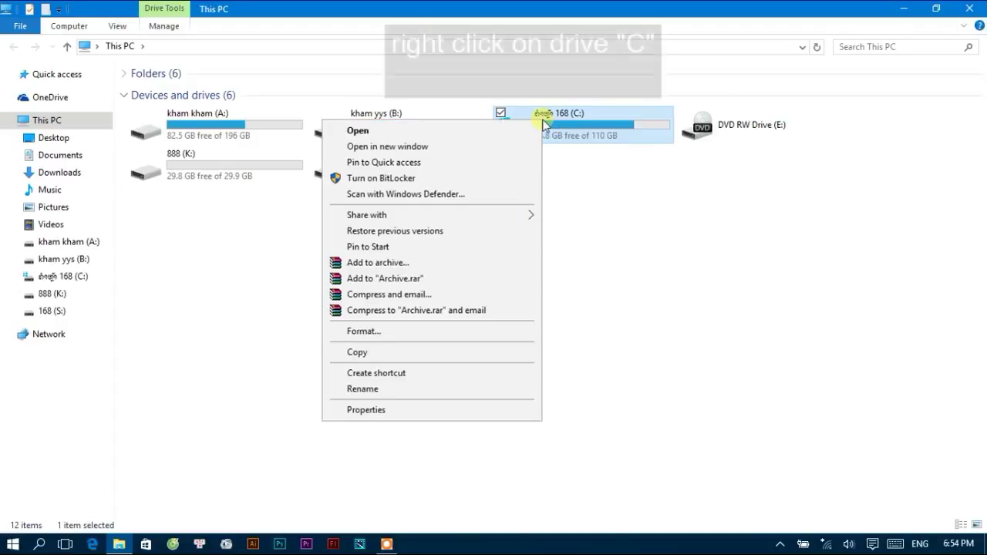
click(438, 409)
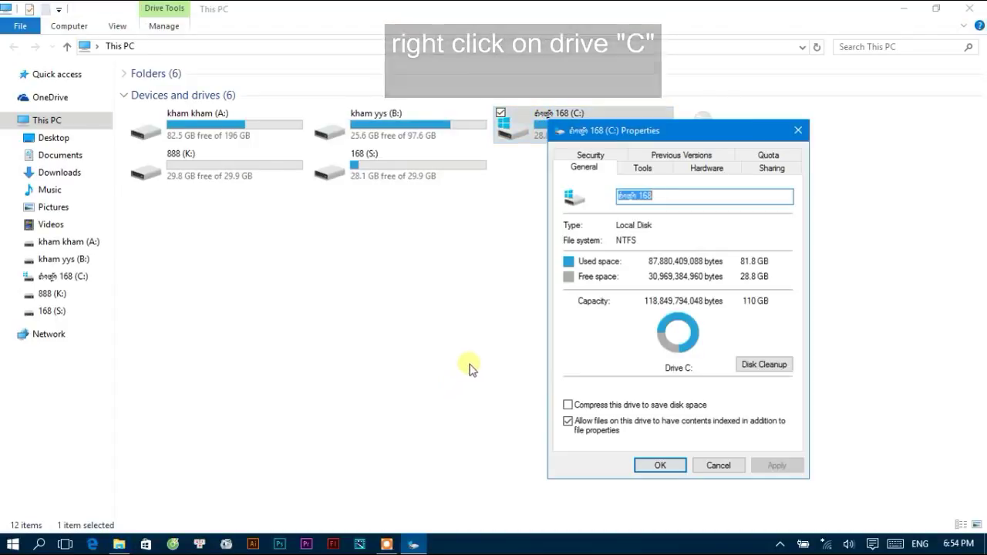
click(760, 369)
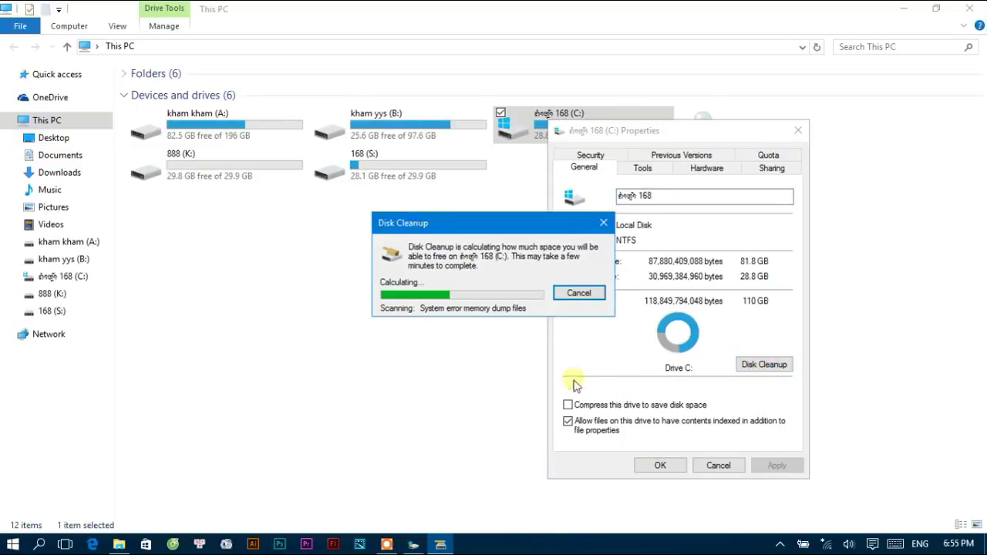
drag(540, 224, 389, 214)
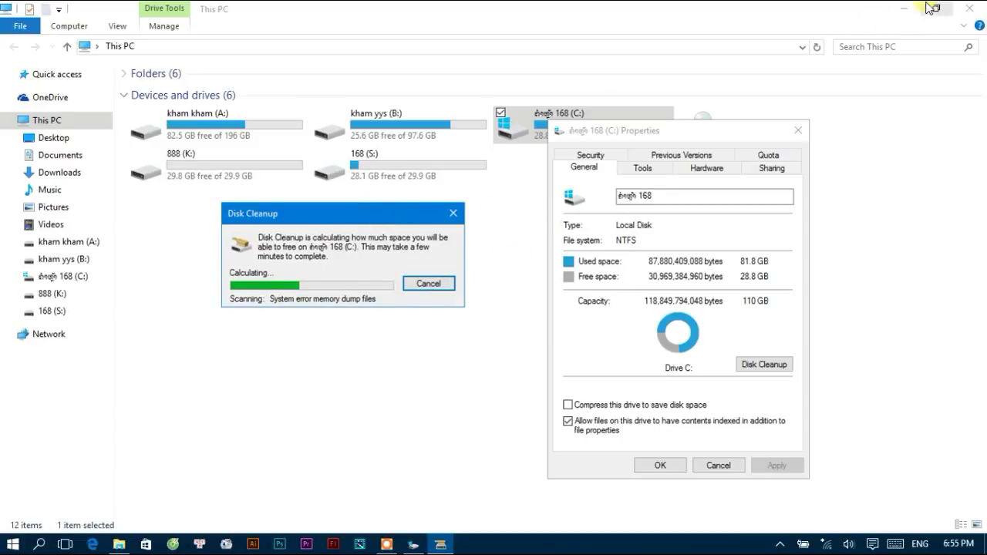
click(903, 9)
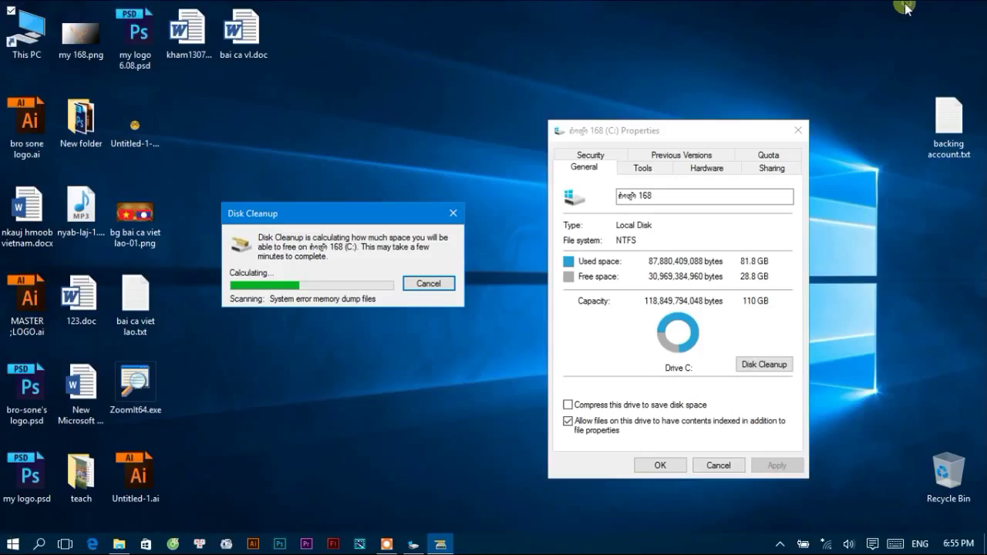
Step: Open Optimize Drives from the drive C: properties and start optimizing all listed drives together, moving the window clear of Disk Cleanup
click(642, 168)
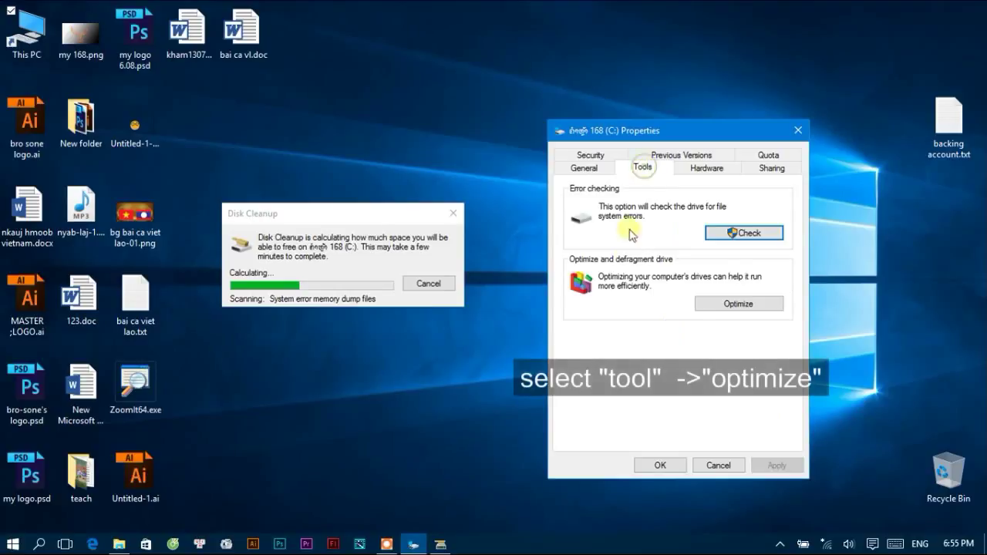
click(745, 304)
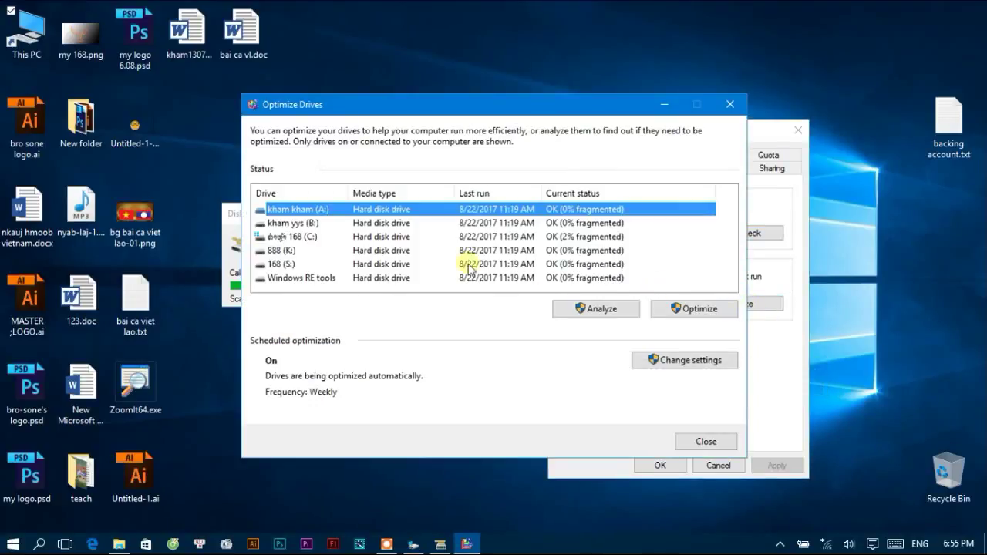
drag(430, 291, 489, 182)
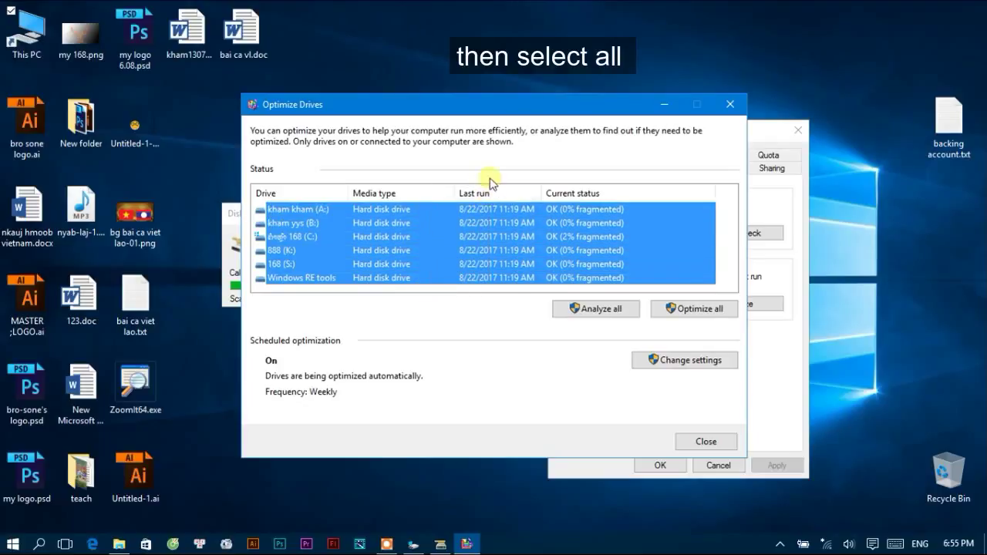
click(696, 312)
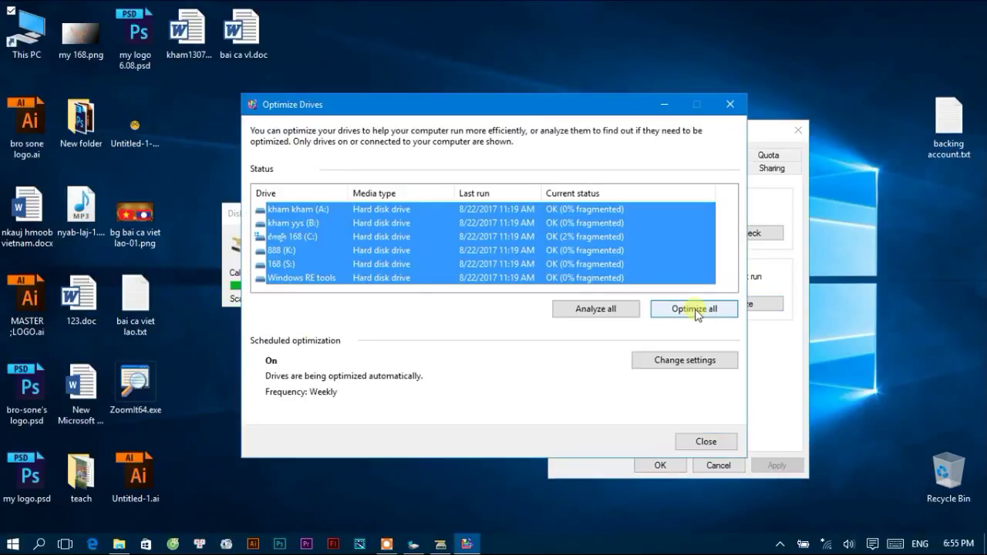
drag(505, 98, 731, 101)
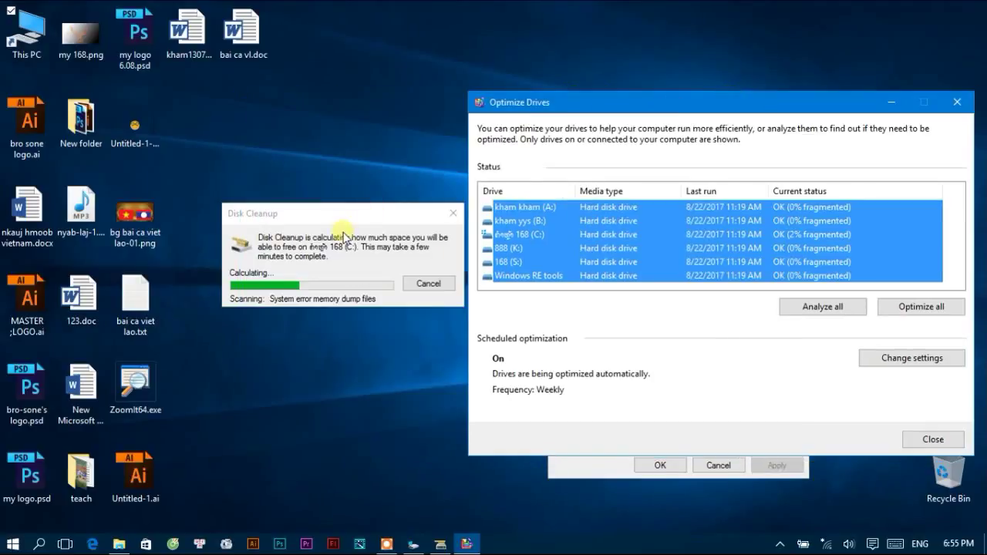
Step: Mark all file categories in Disk Cleanup for drive C:, including Setup Log Files, Delivery Optimization Files and Temporary files, and permanently delete them
drag(358, 218, 227, 134)
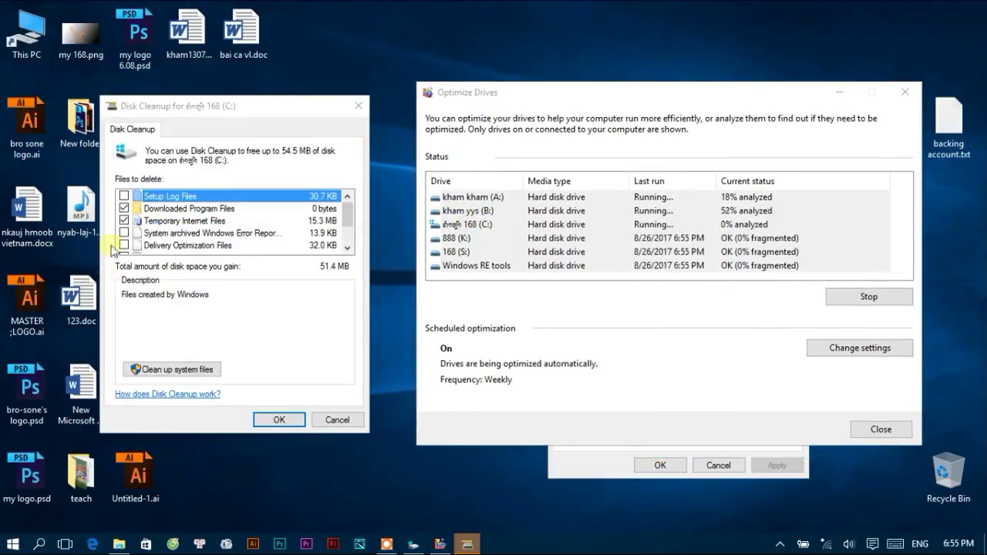
click(124, 196)
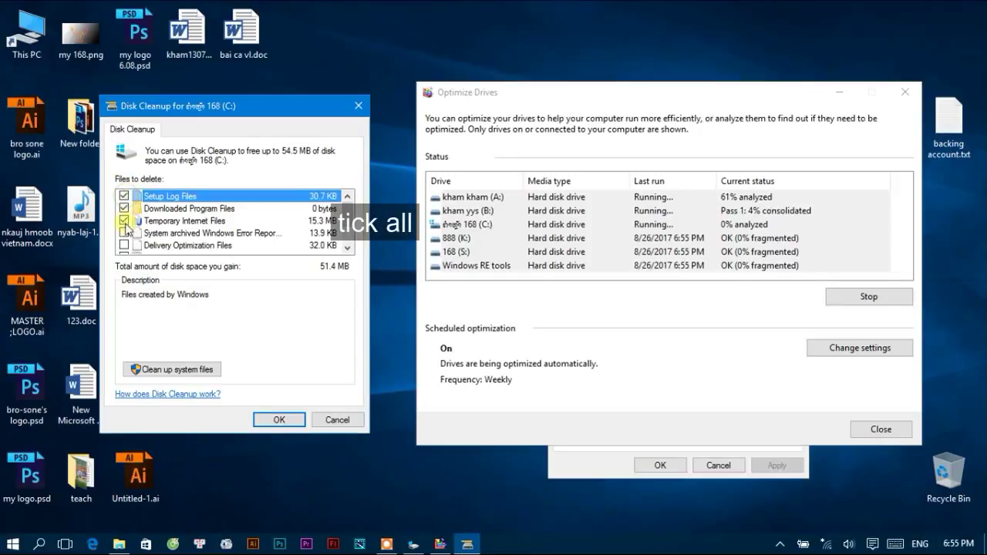
click(124, 245)
scroll(126, 245, down, 1)
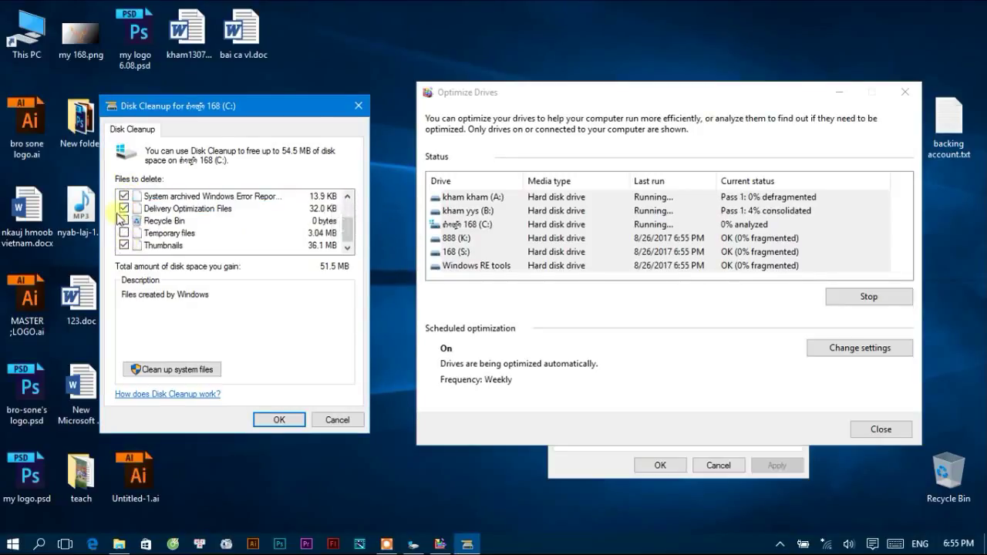
click(124, 234)
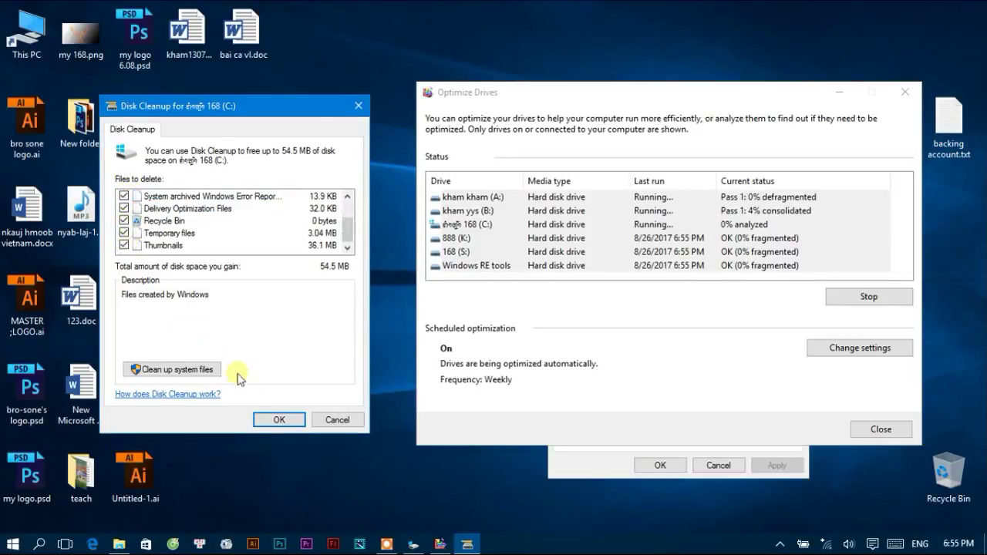
click(275, 419)
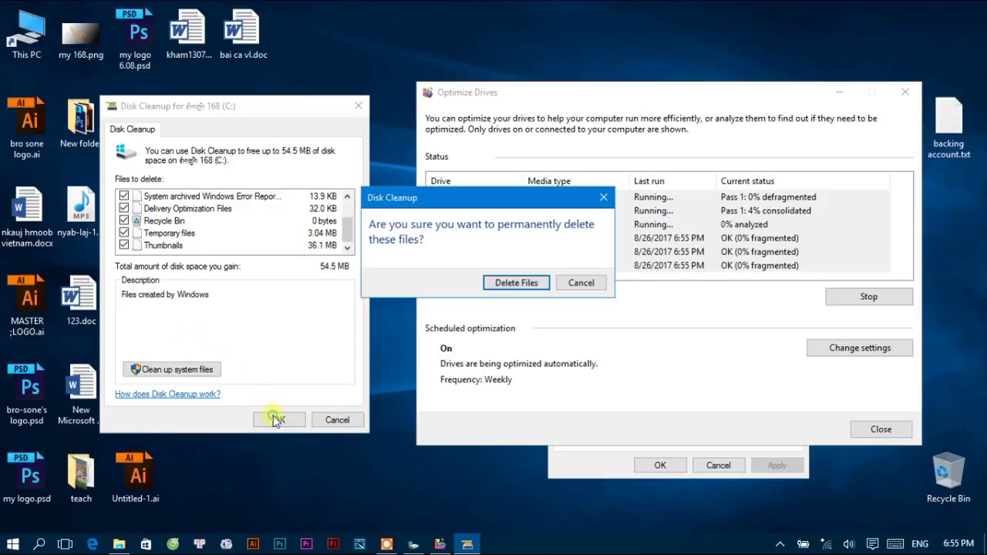
click(518, 283)
drag(523, 225, 295, 156)
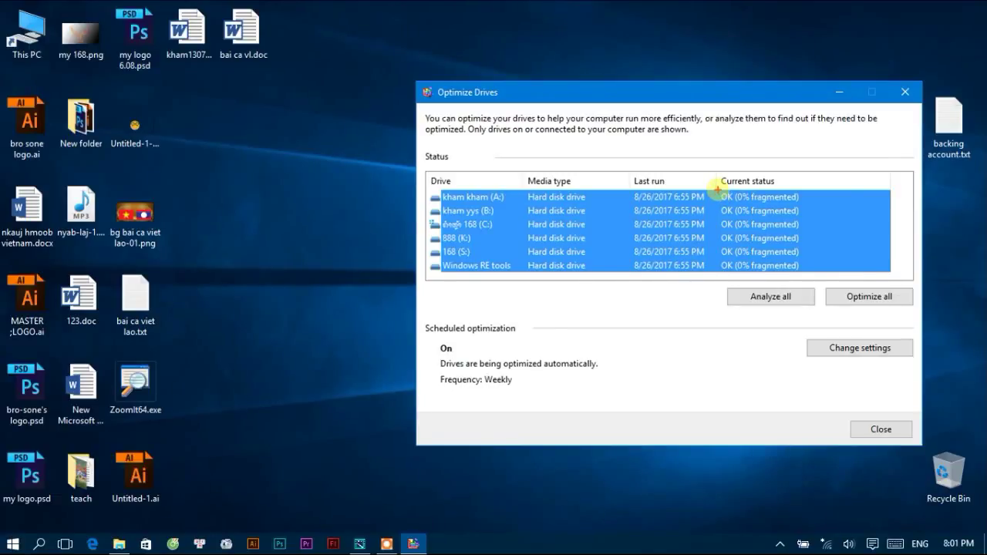
Step: Check the current fragmentation status of all drives and close Optimize Drives
drag(717, 189, 810, 272)
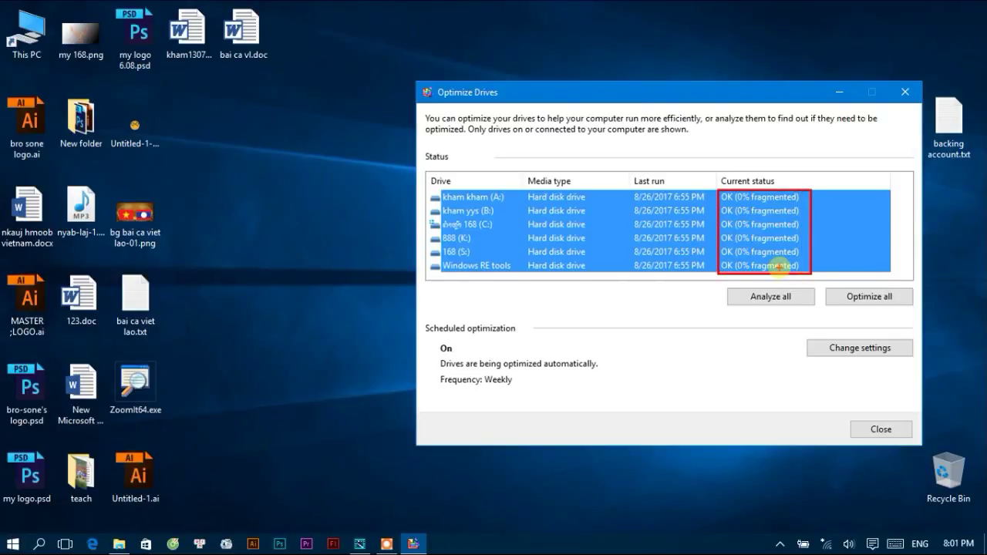
key(Escape)
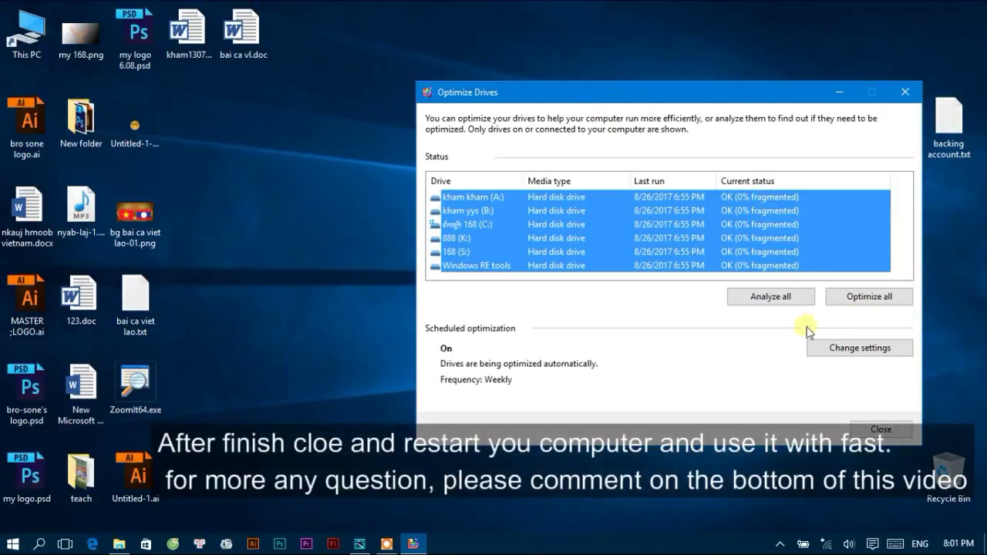
click(881, 429)
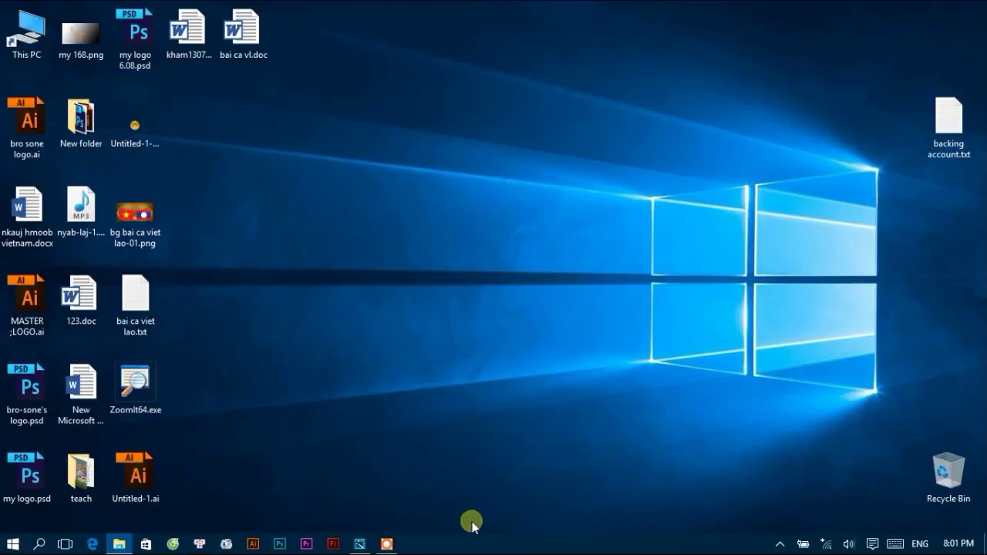
click(383, 541)
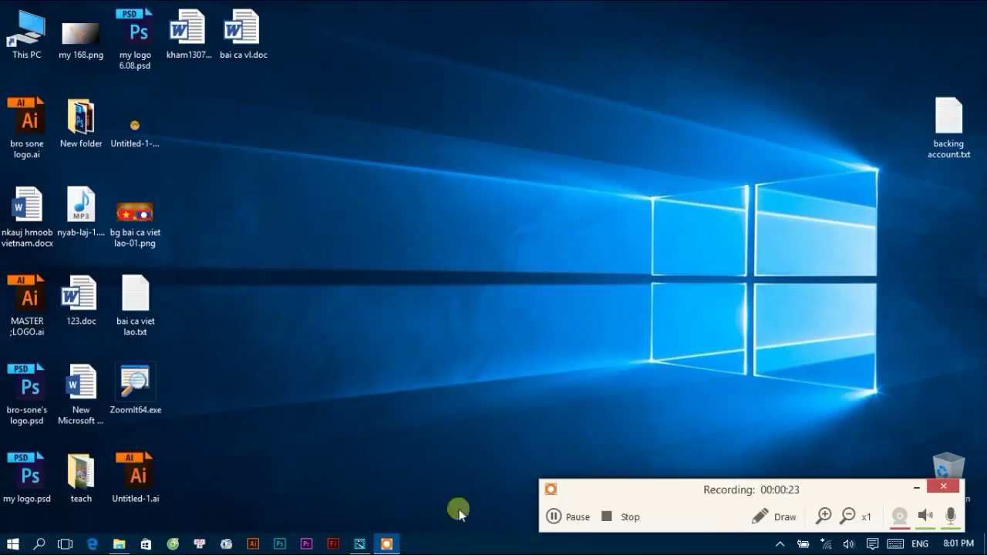